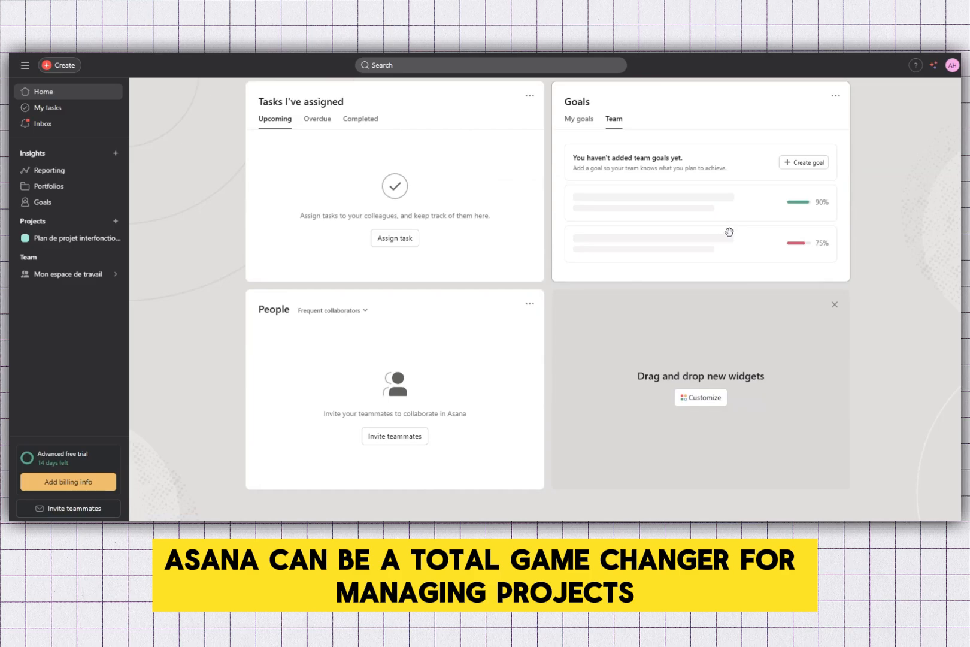
- Start creating a project in the Mon espace de travail team
scroll(728, 231, up, 5)
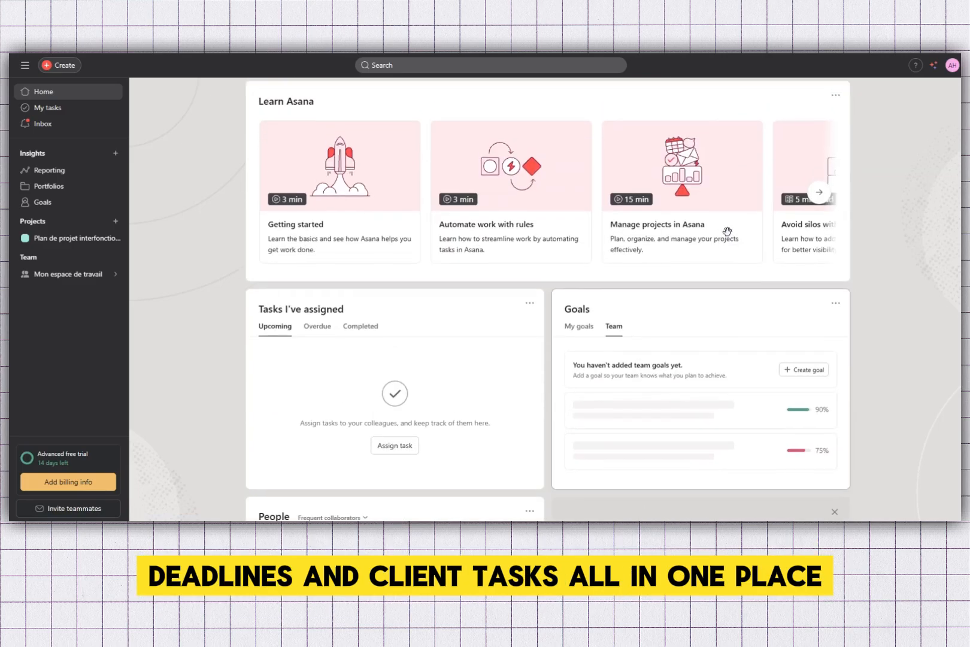
scroll(726, 231, up, 4)
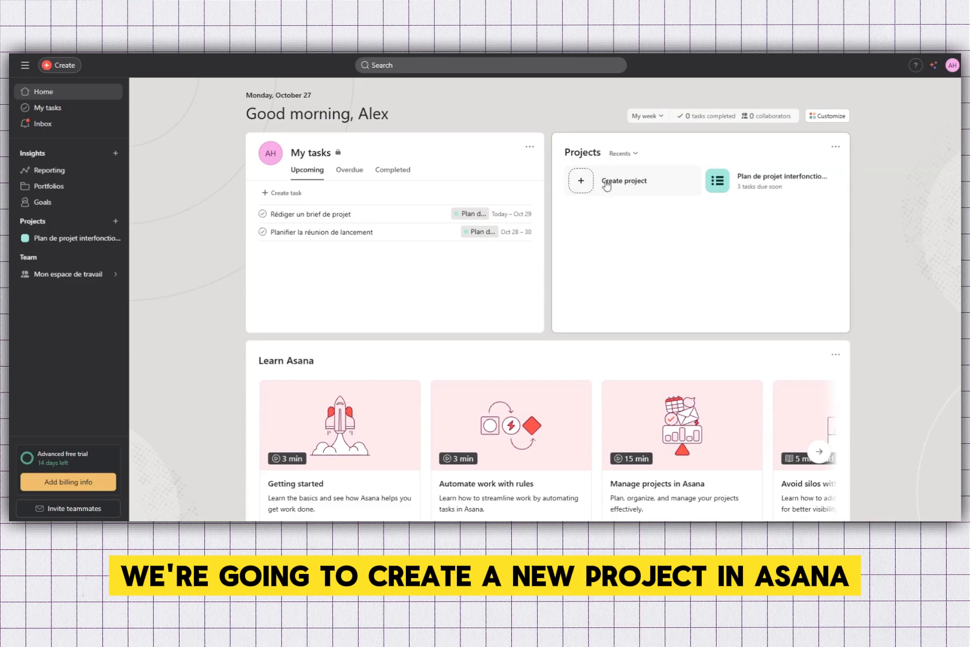
mouse_move(93, 276)
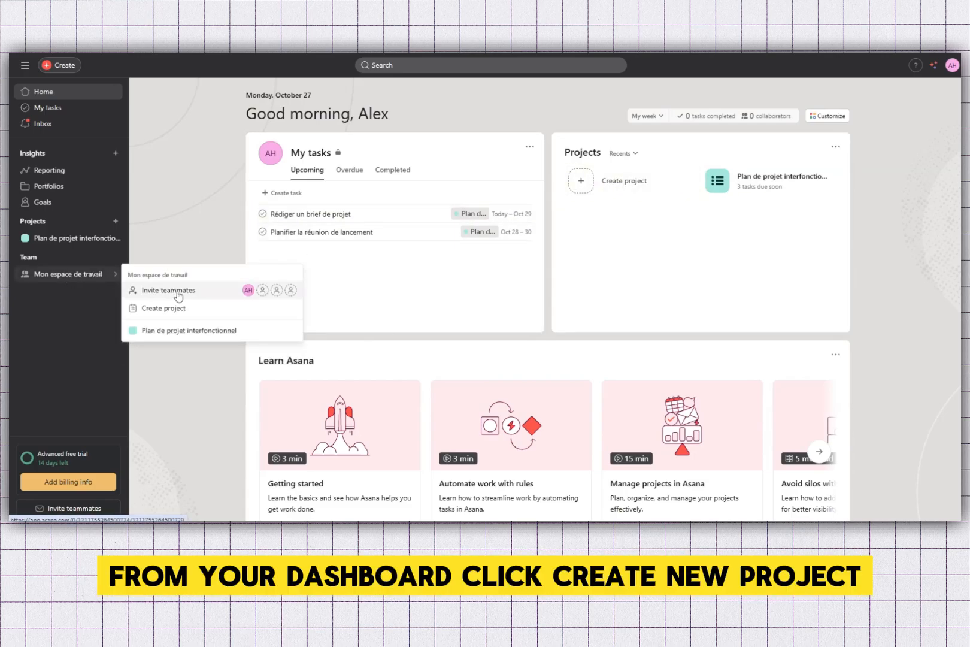
click(182, 308)
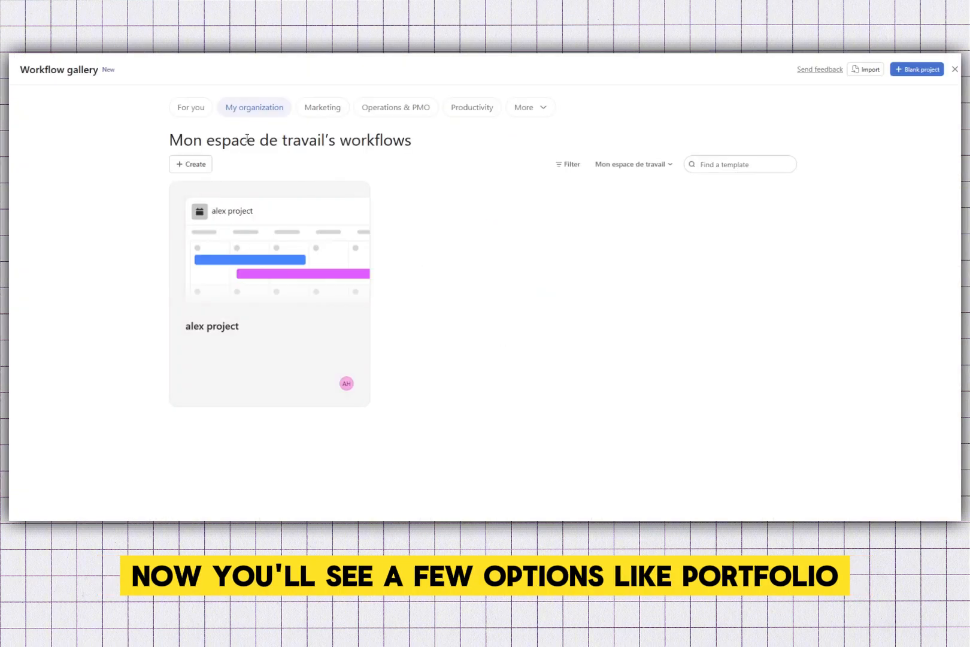
- Browse the workflow gallery's Marketing, Operations & PMO, Productivity, My organization and For you categories
click(326, 108)
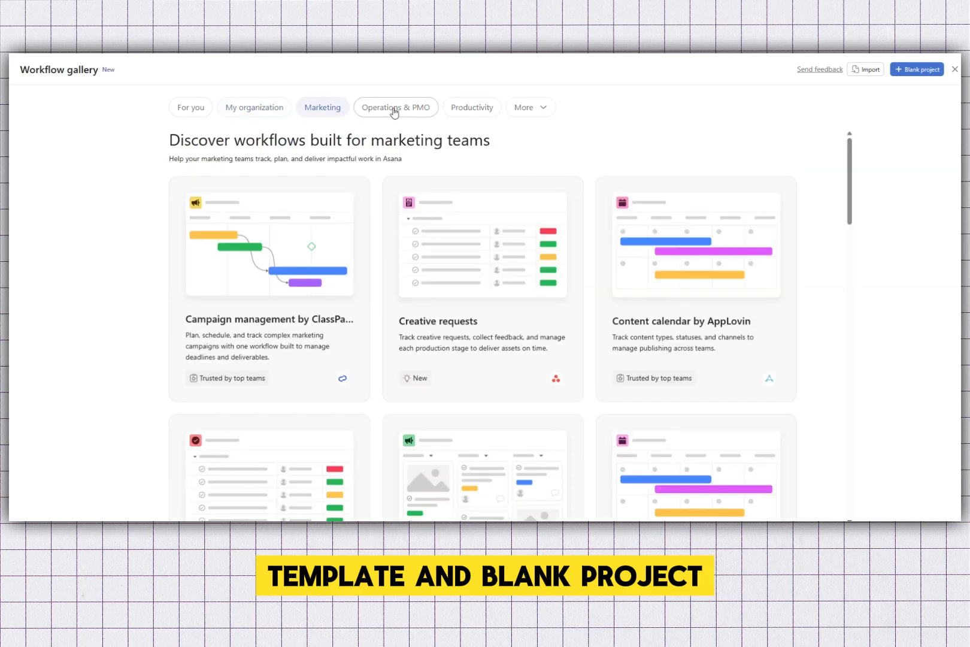
click(394, 111)
click(465, 109)
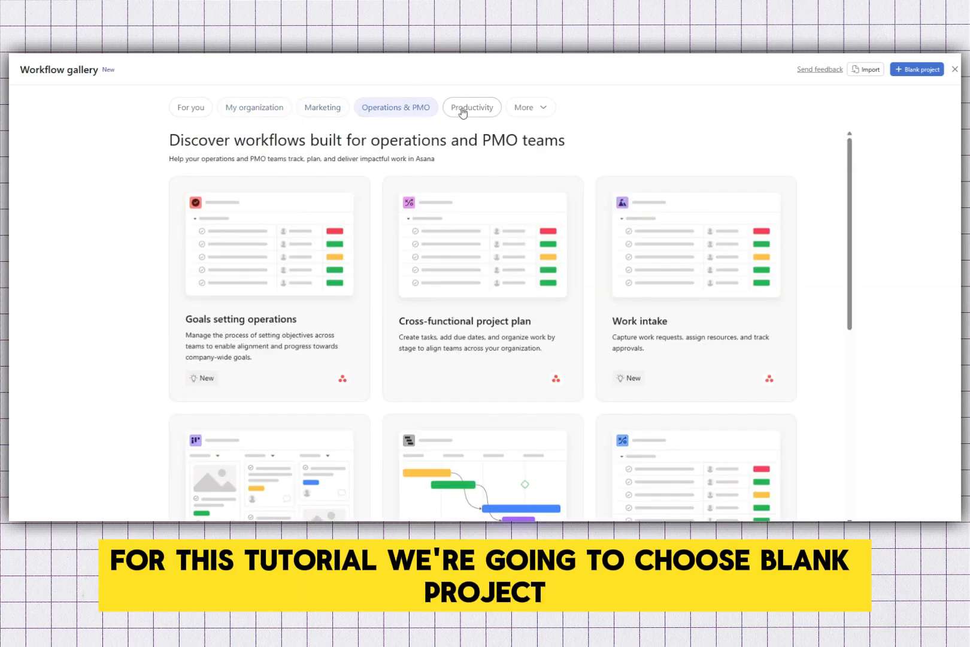
click(516, 114)
click(531, 114)
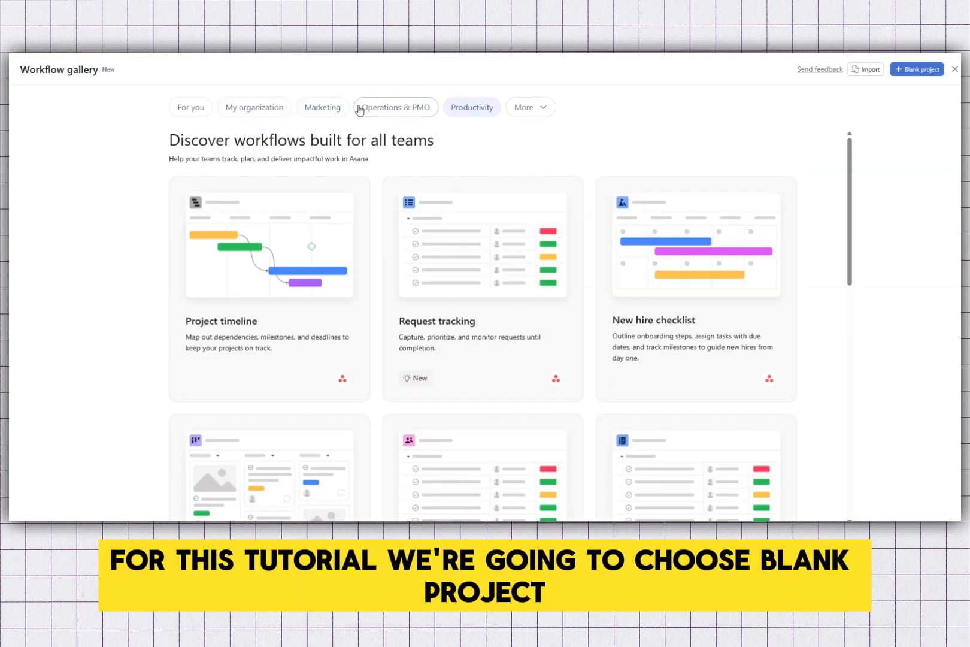
click(244, 108)
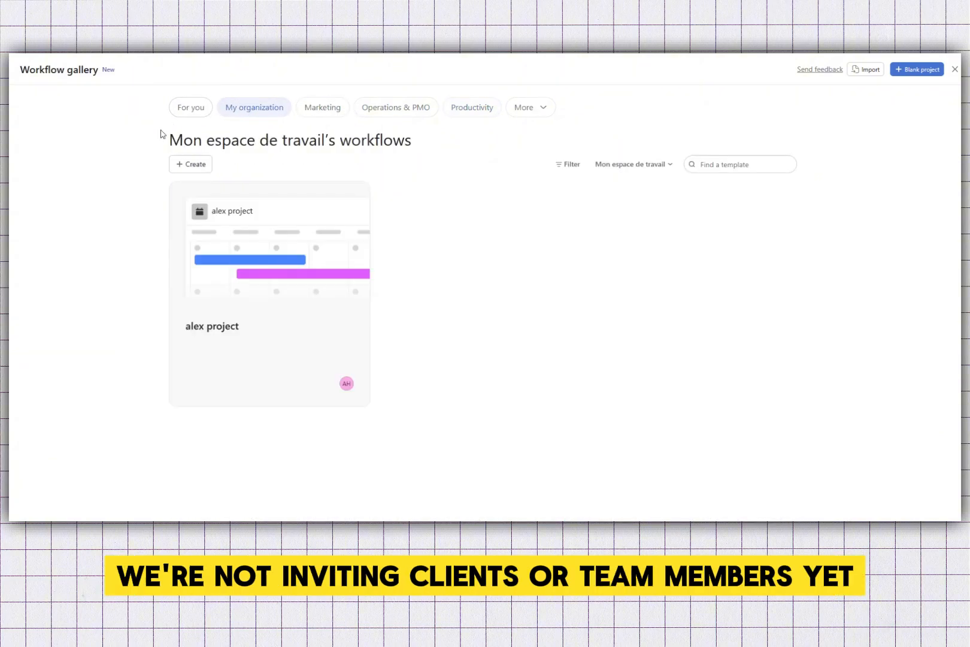
click(195, 113)
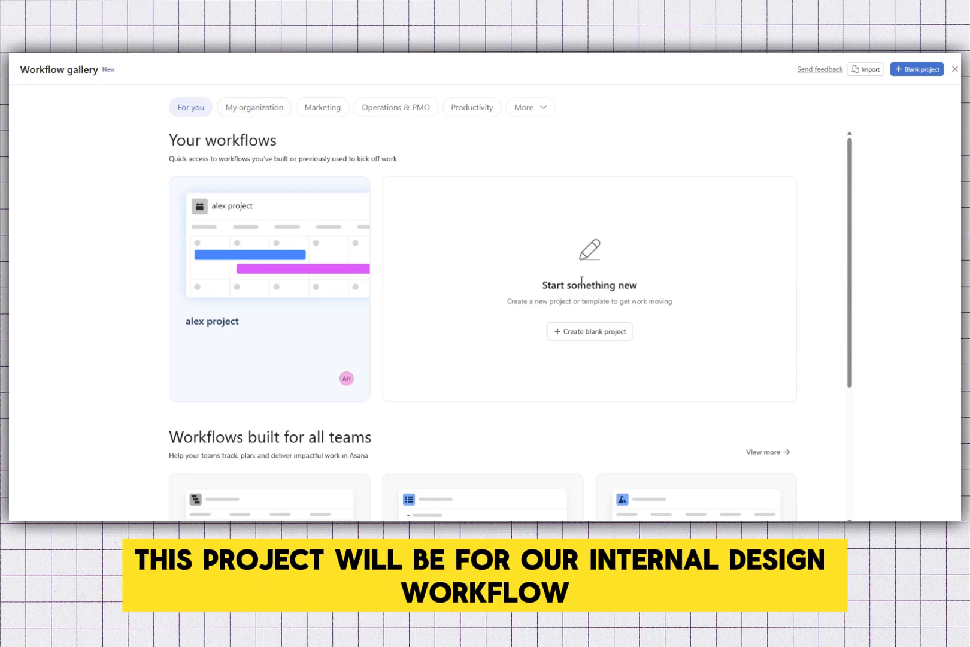
- Create a blank project named "alex project 1" with the Calendar view added to the recommended views
click(608, 333)
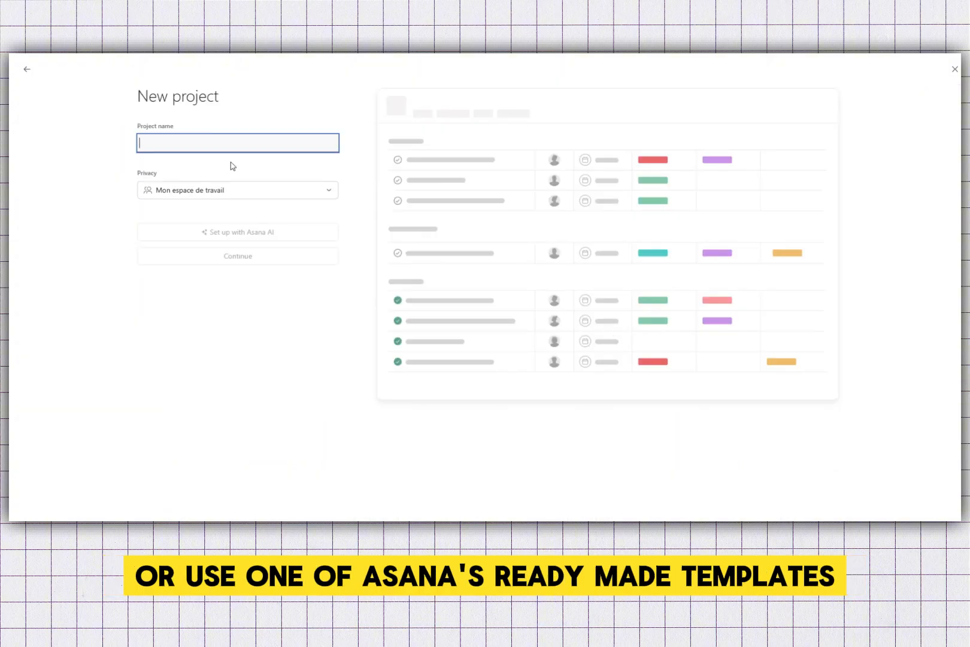
text(alex)
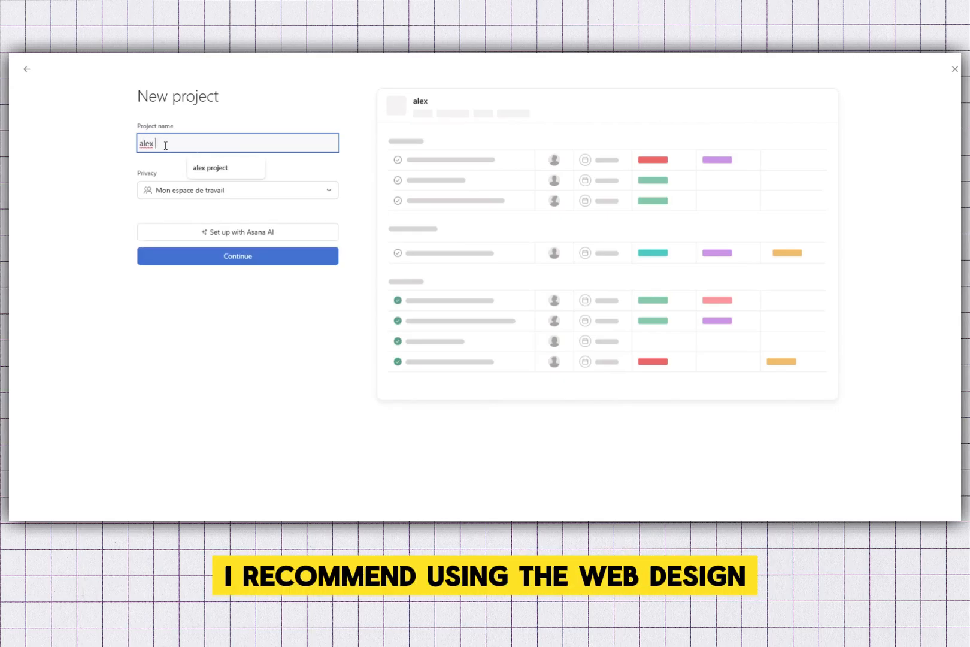
click(218, 172)
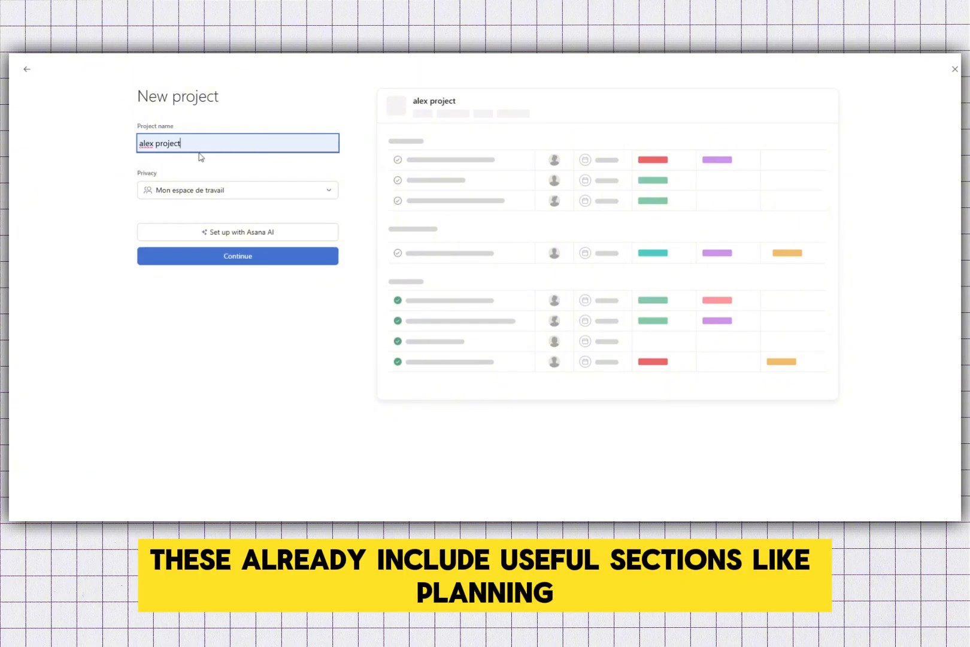
click(257, 262)
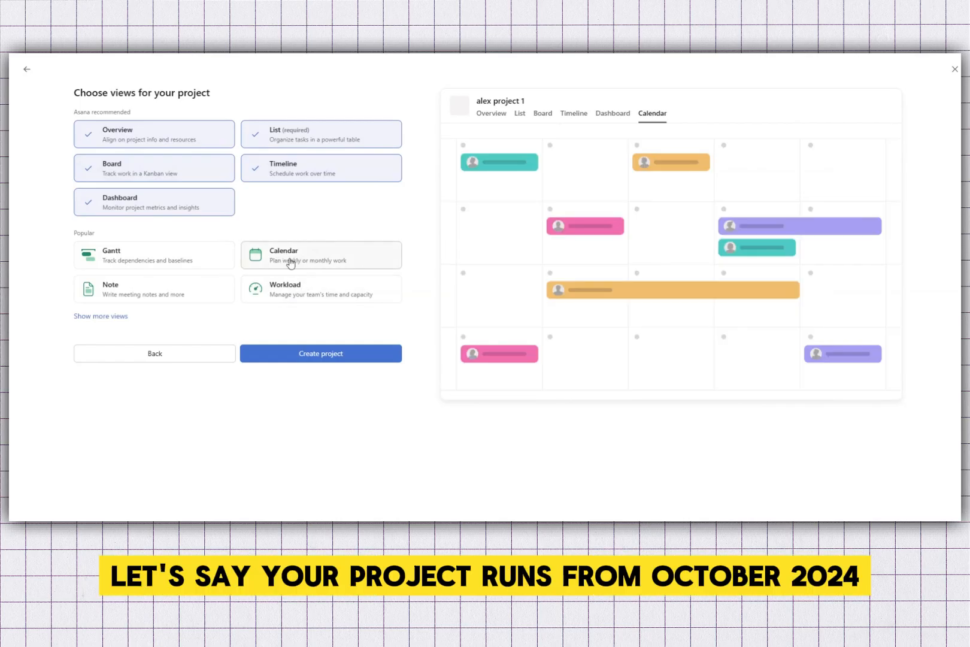
click(291, 262)
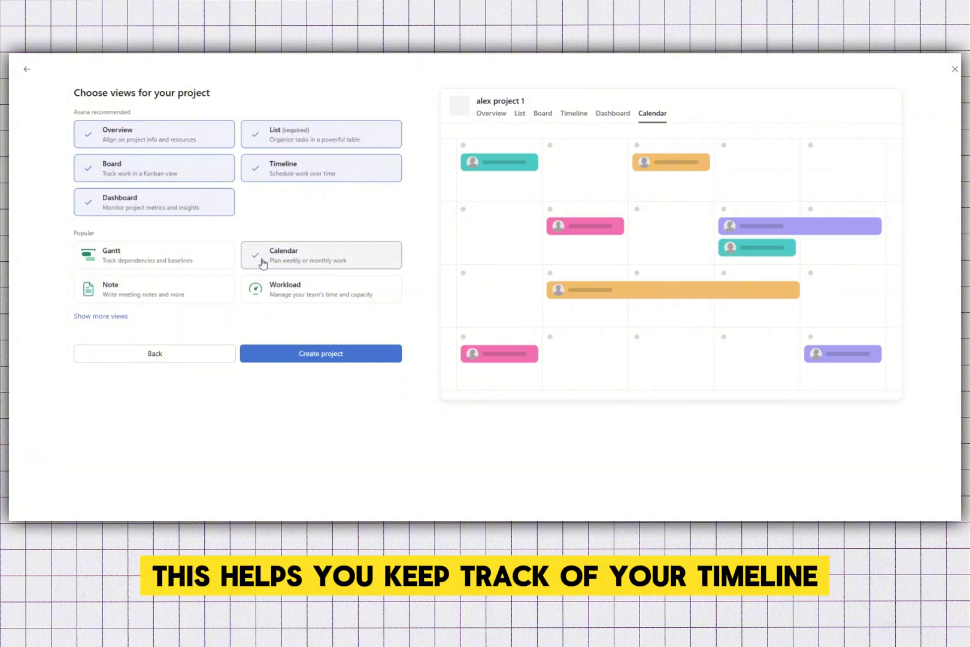
click(335, 355)
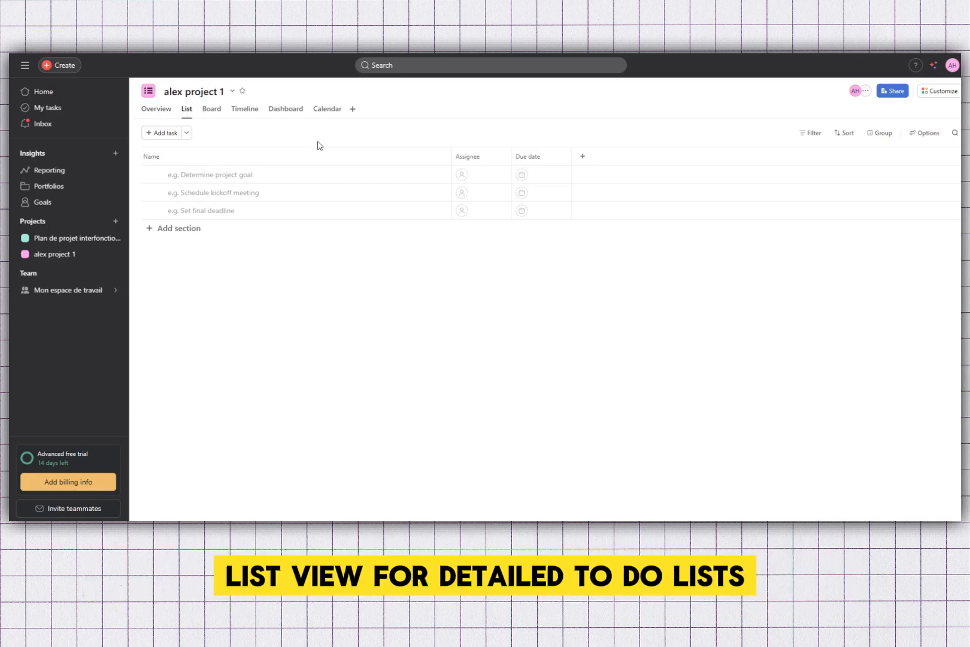
- Look through the new project's Board, Timeline, Calendar, Dashboard and Overview views
click(211, 109)
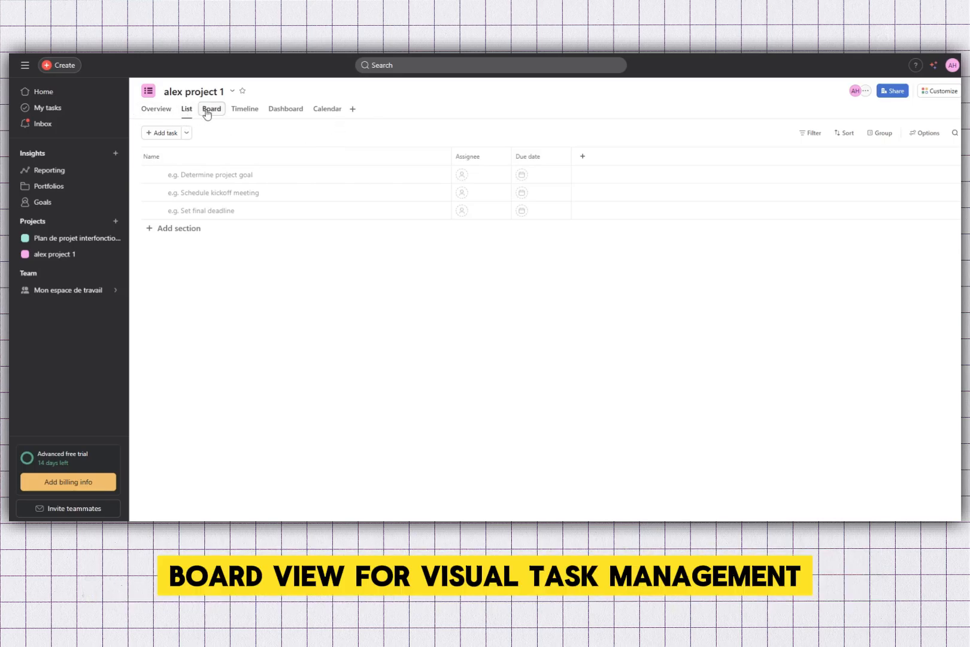
click(241, 110)
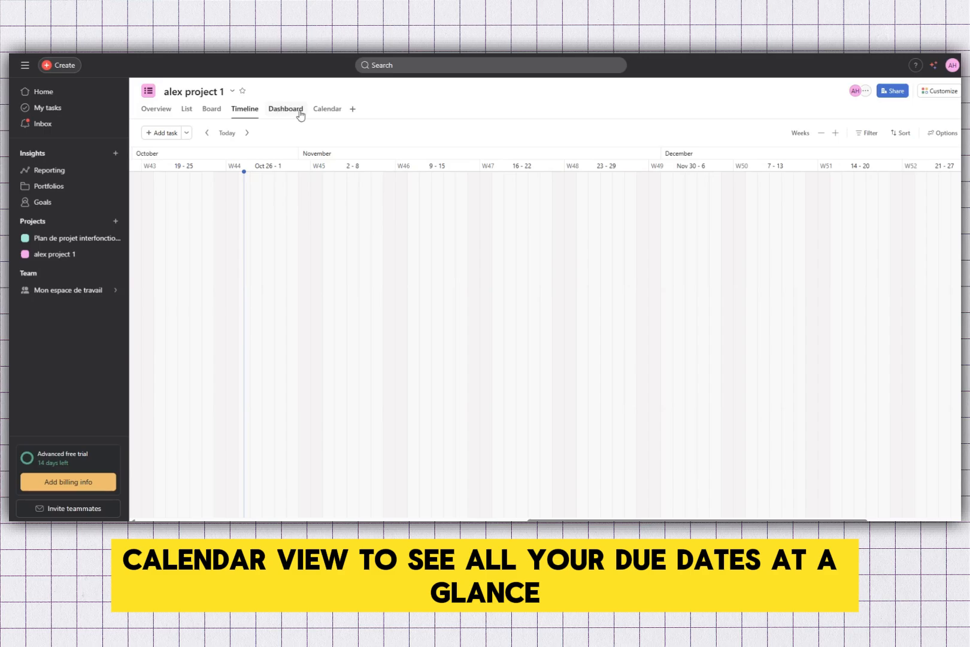
click(327, 110)
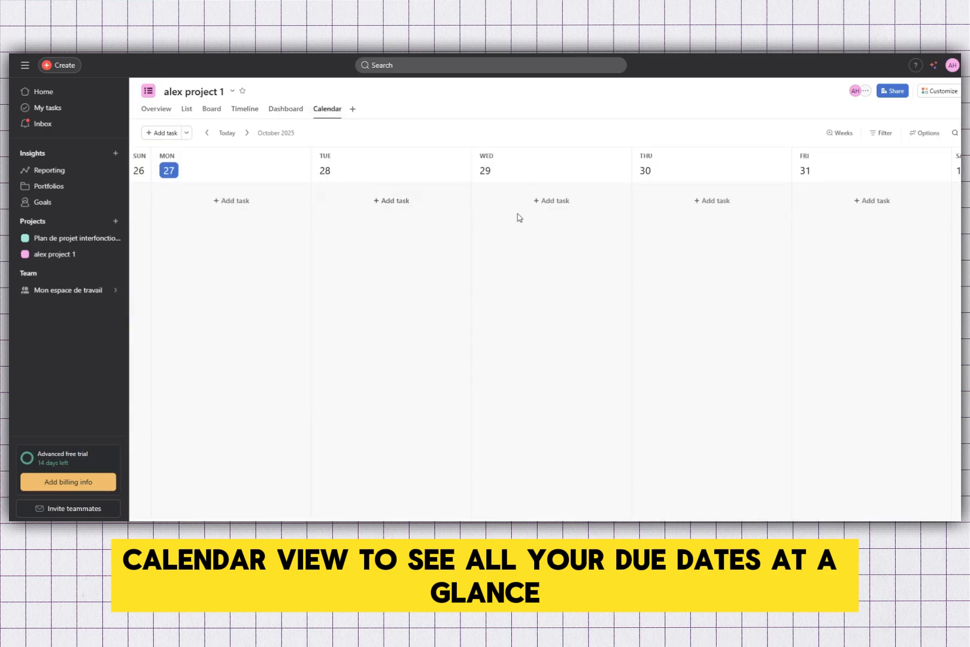
click(280, 114)
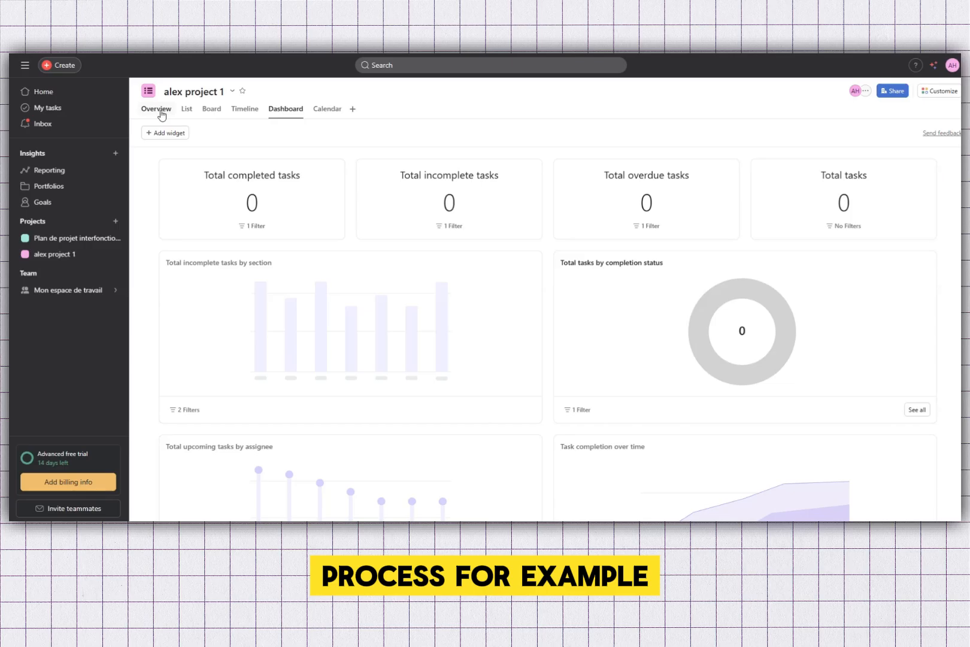
click(157, 109)
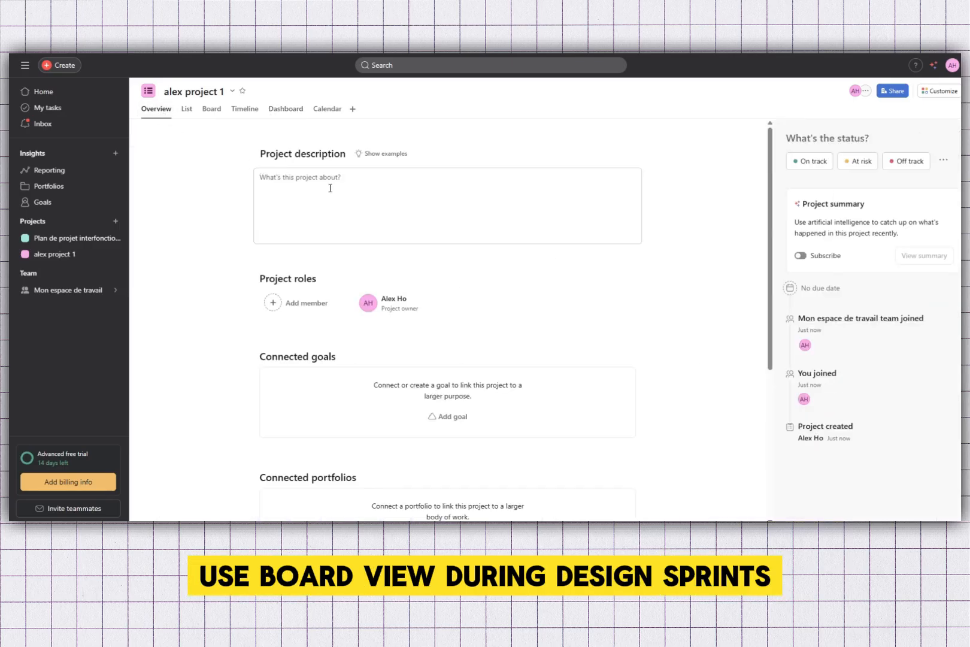
- Add a task named "alex website design" in the project's List view
click(187, 109)
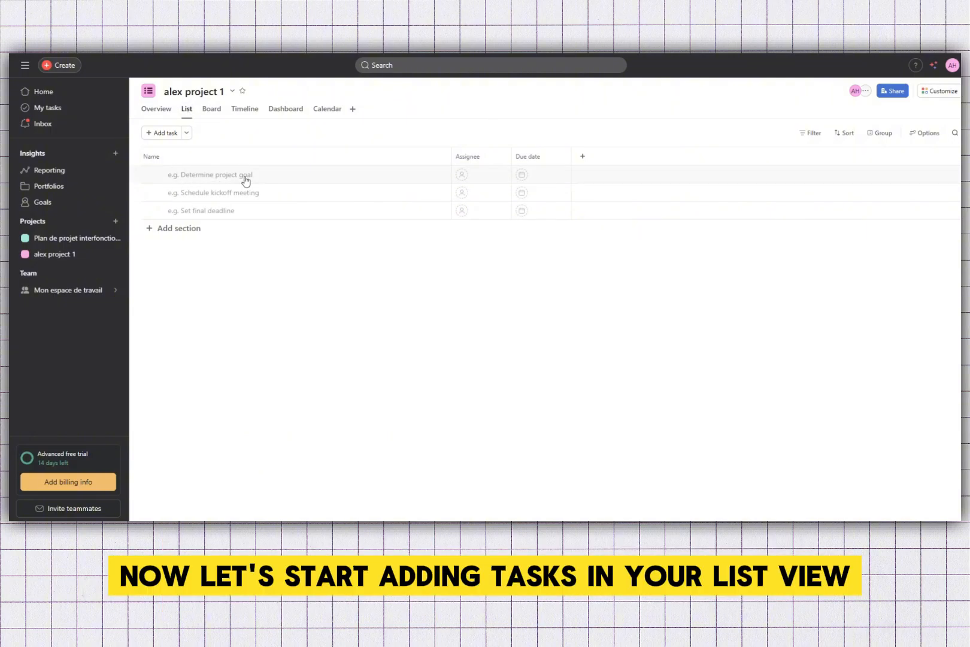
click(182, 176)
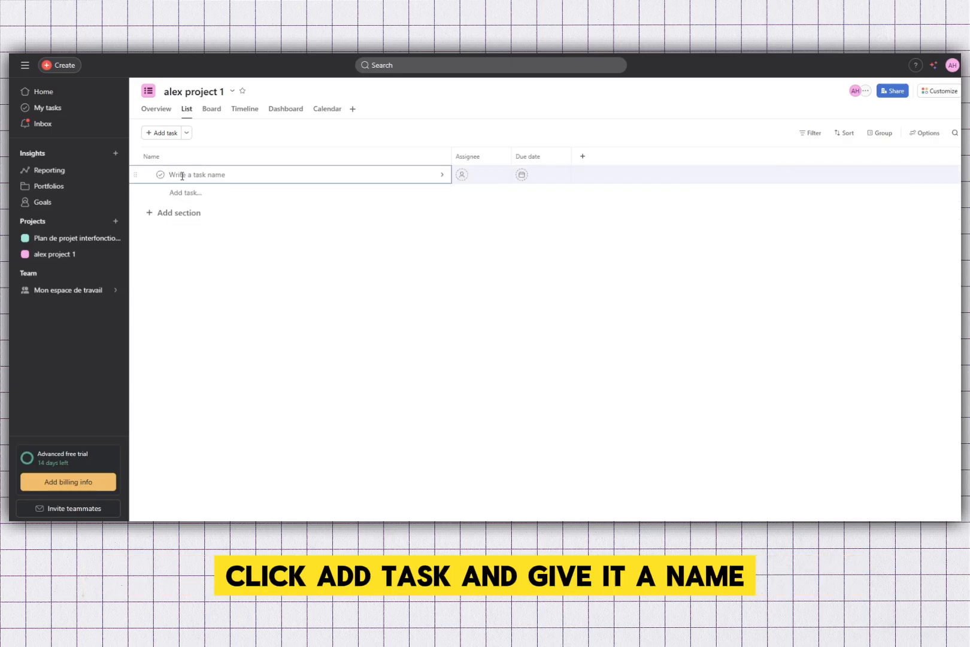
click(152, 133)
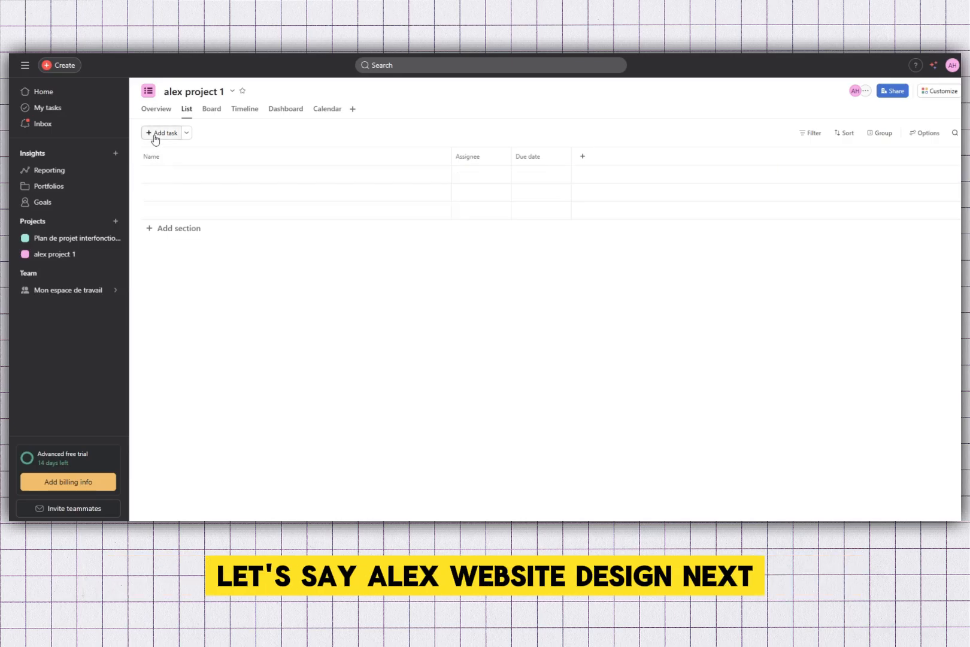
text(ale)
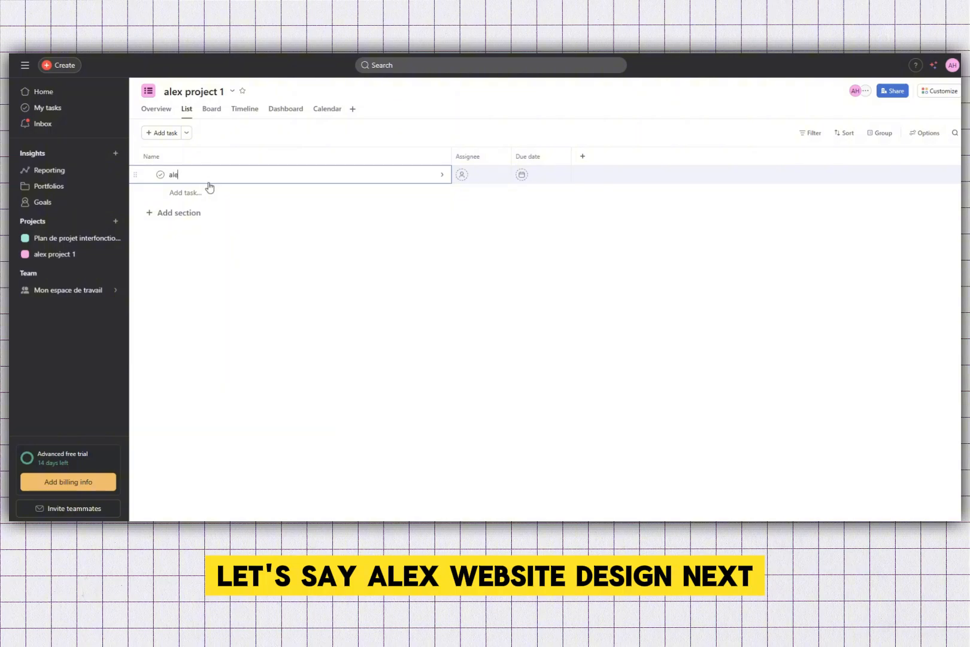
text(x websi)
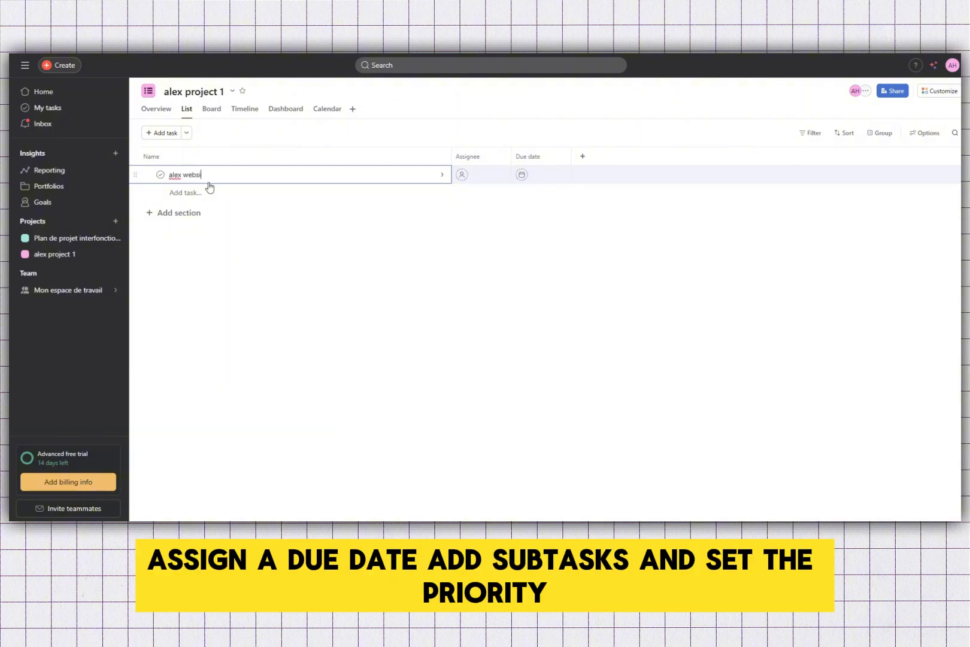
text(te design)
key(Return)
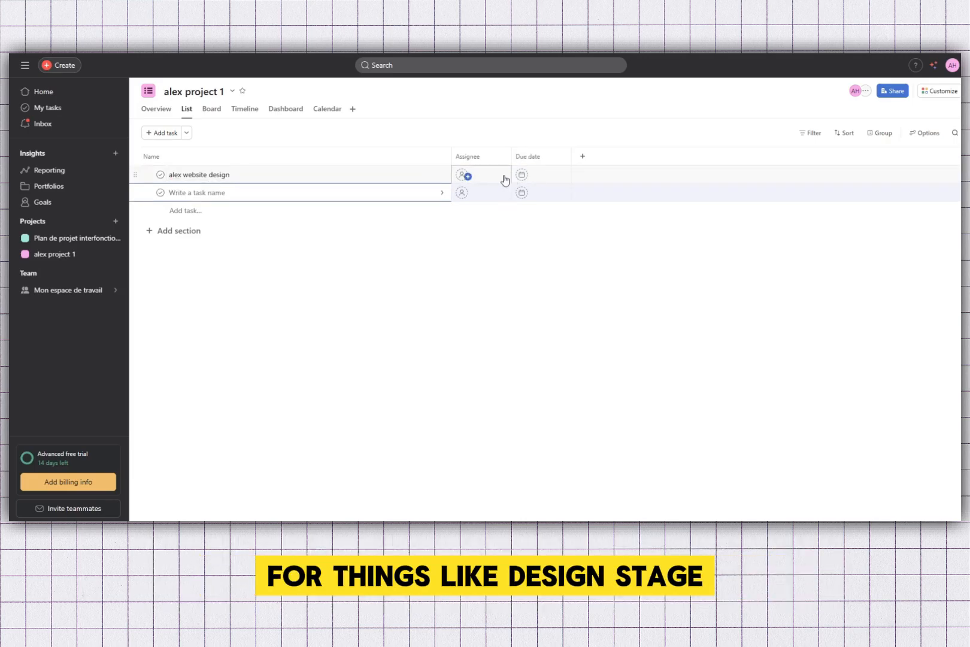
- Open the details of the "alex website design" task and enter "logo design" as its description
click(397, 176)
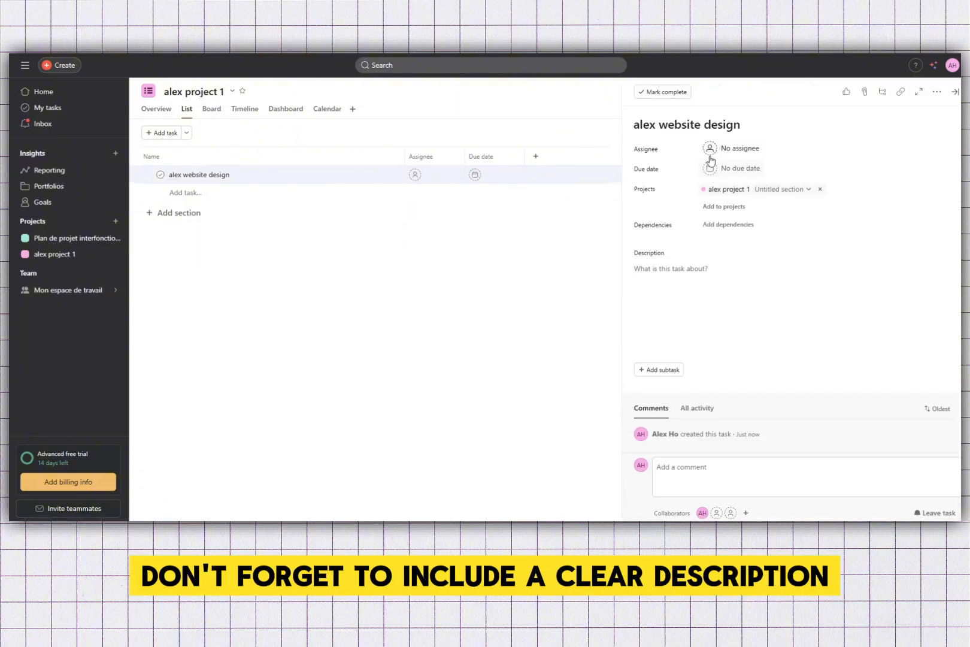
click(724, 475)
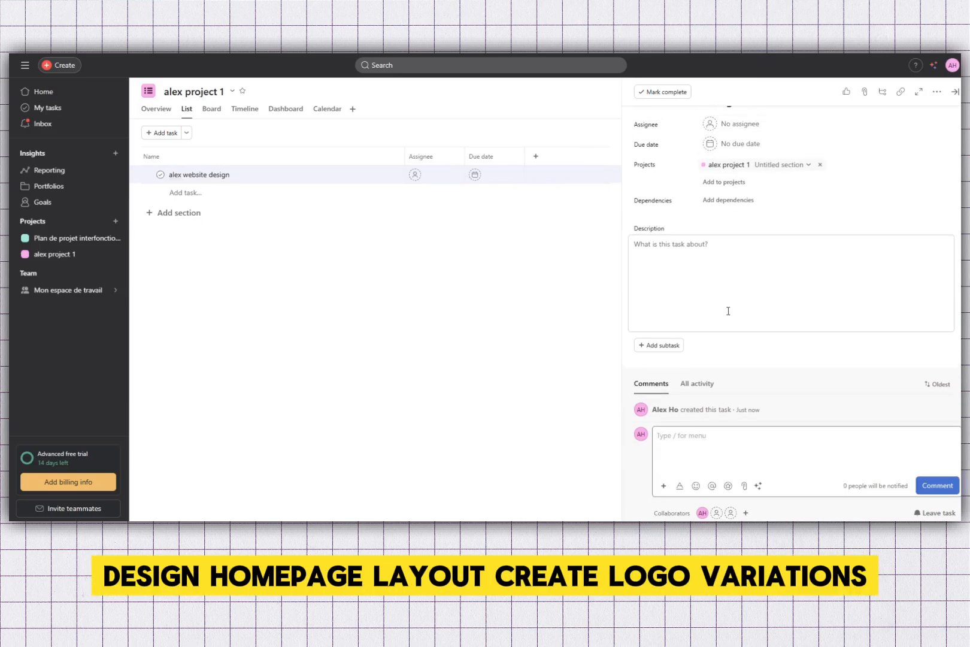
scroll(726, 310, up, 1)
click(697, 294)
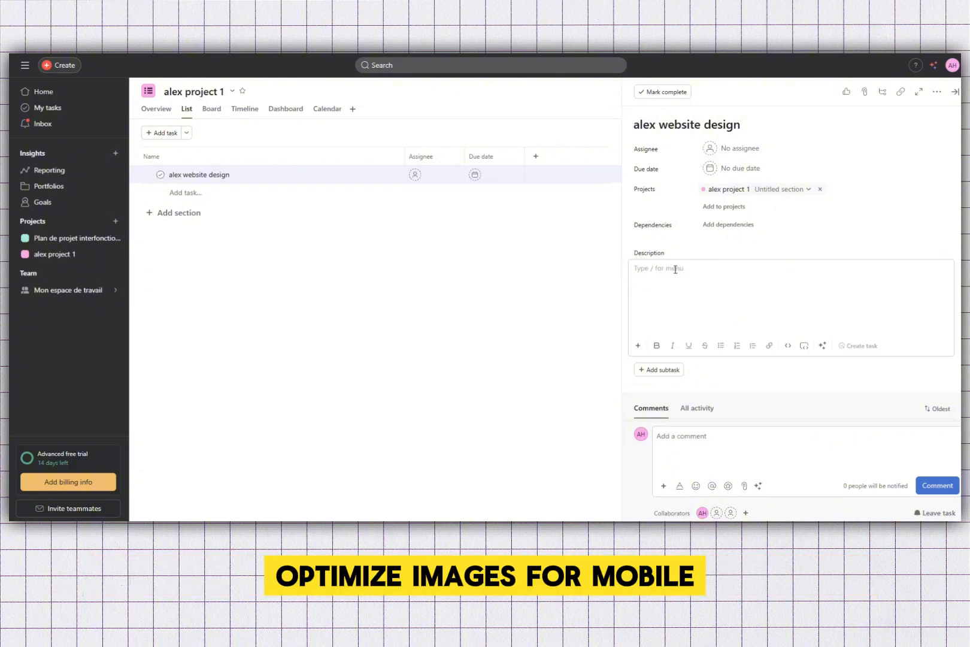
text(iogi )
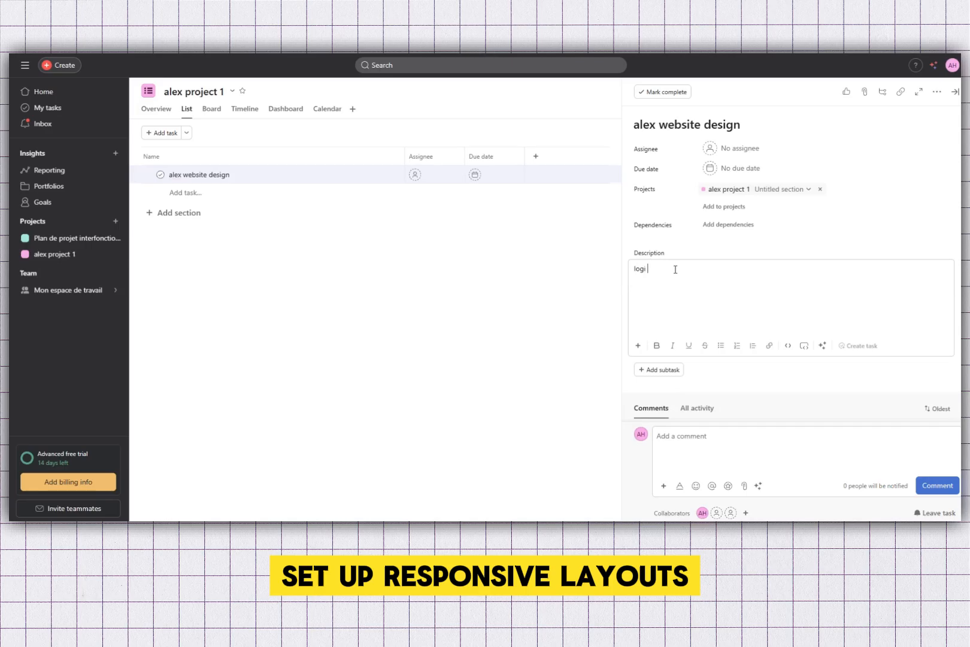
text(v)
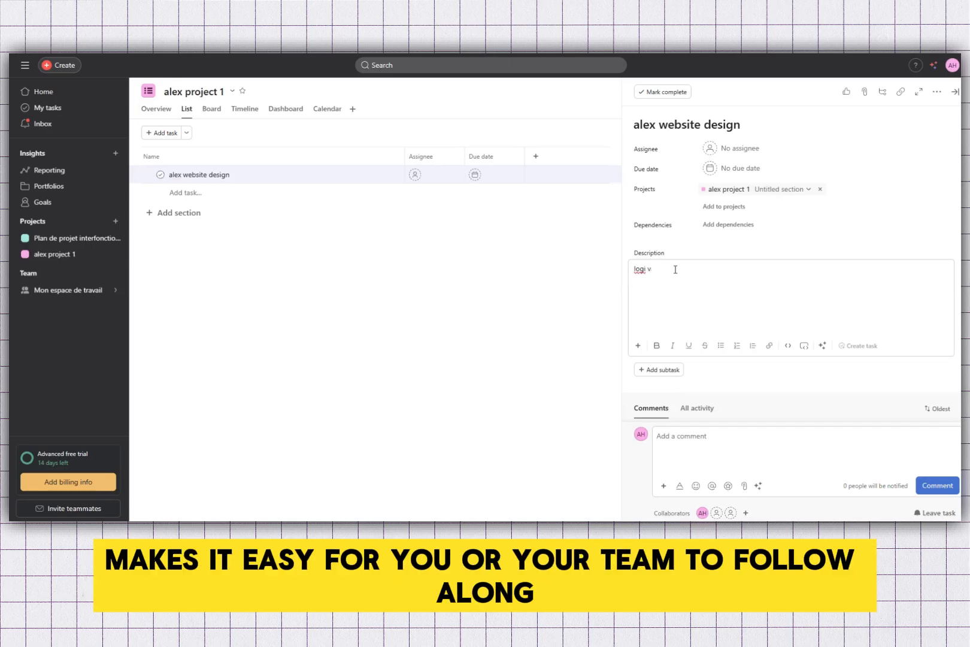
text(o)
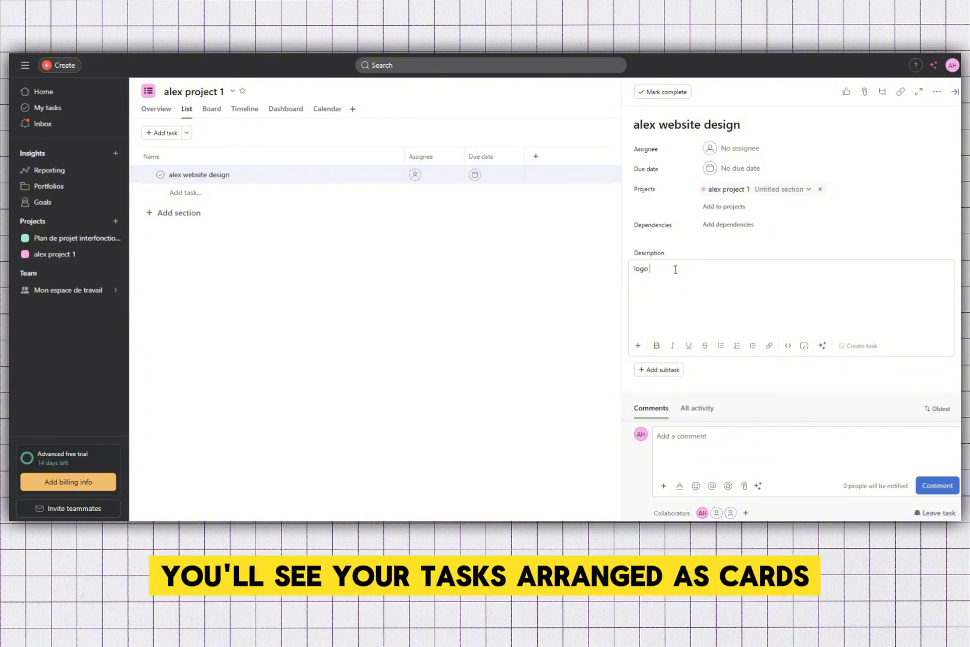
text( design)
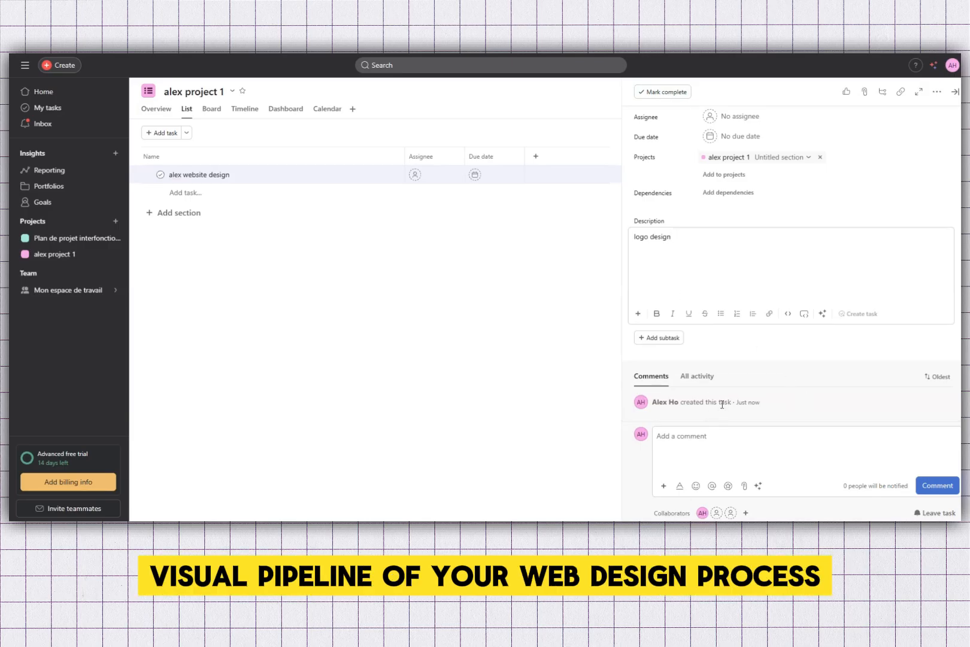
scroll(721, 402, up, 1)
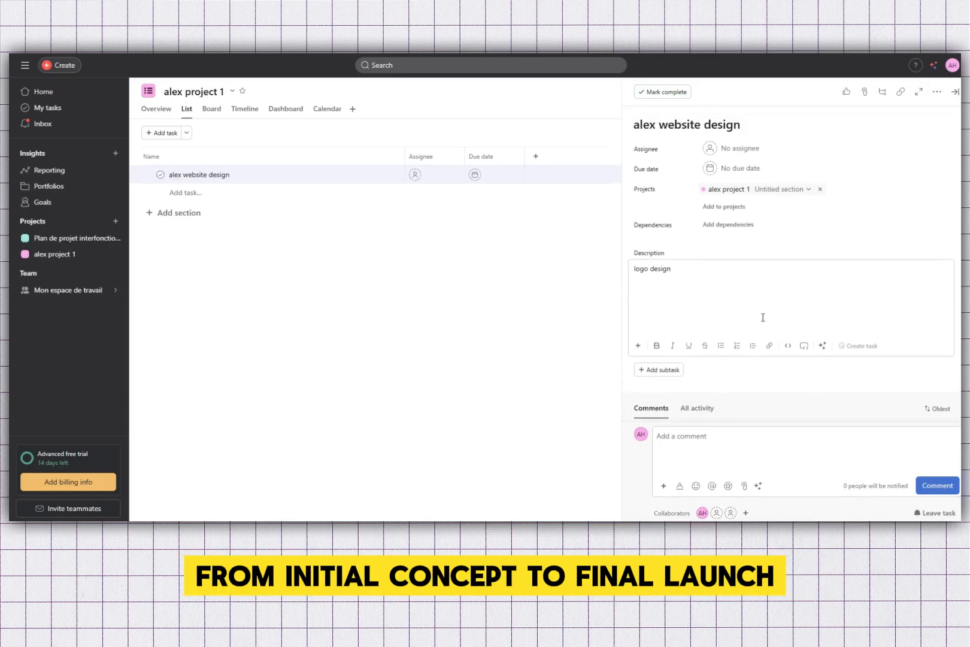
click(560, 172)
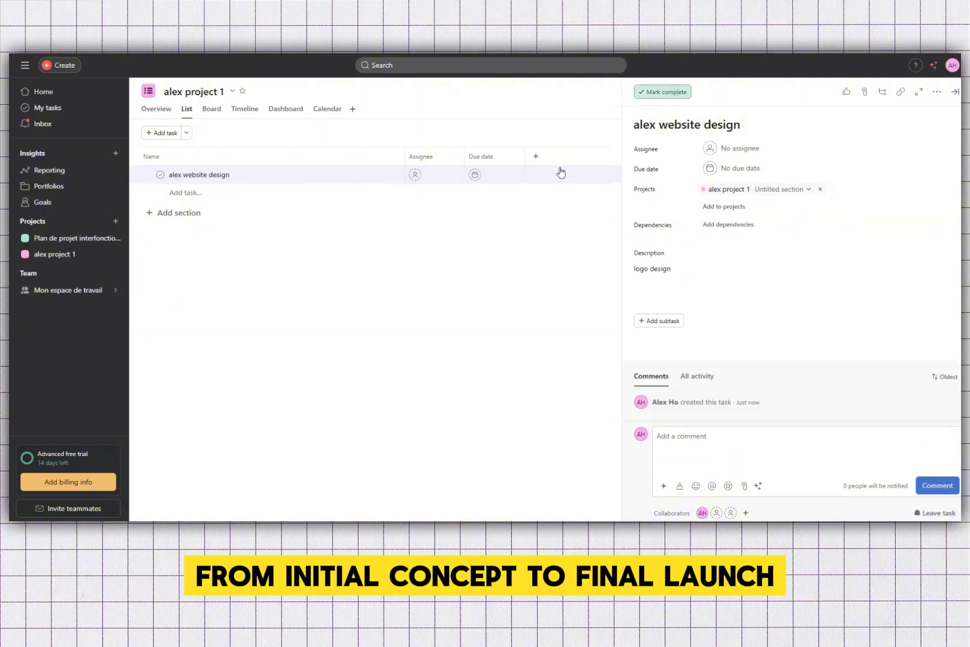
- Mark the "alex website design" task complete and close its details
key(ctrl+Return)
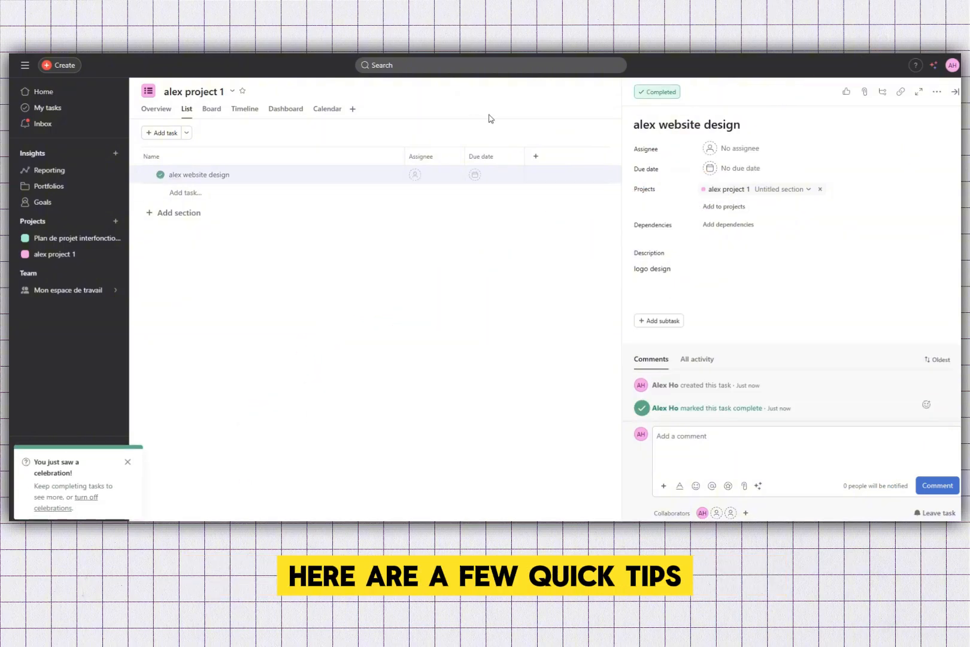
click(955, 92)
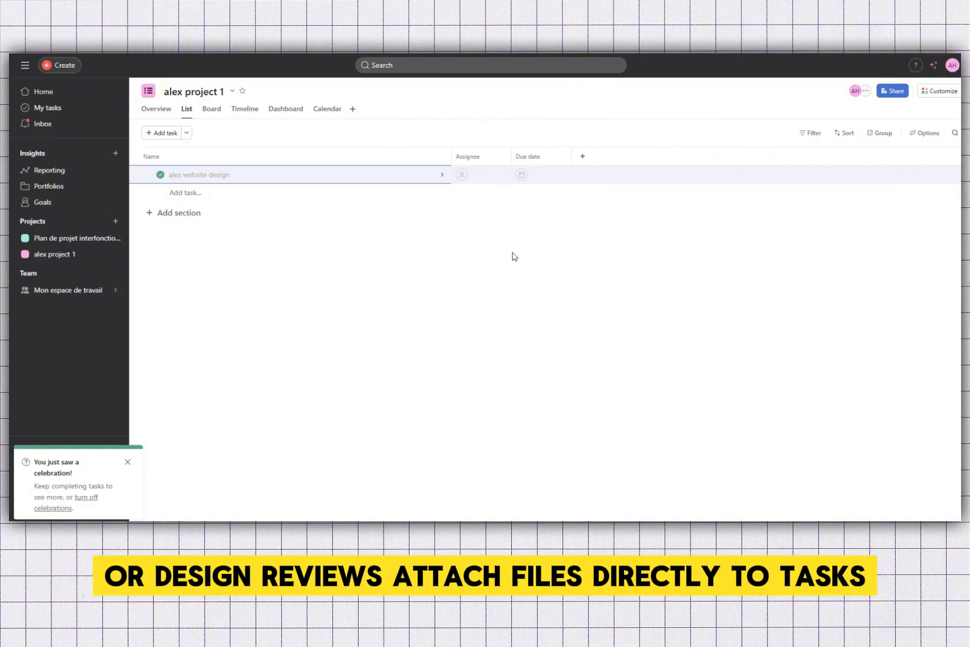
- Review the project's Board, Timeline, Dashboard and Calendar views
click(209, 110)
click(245, 112)
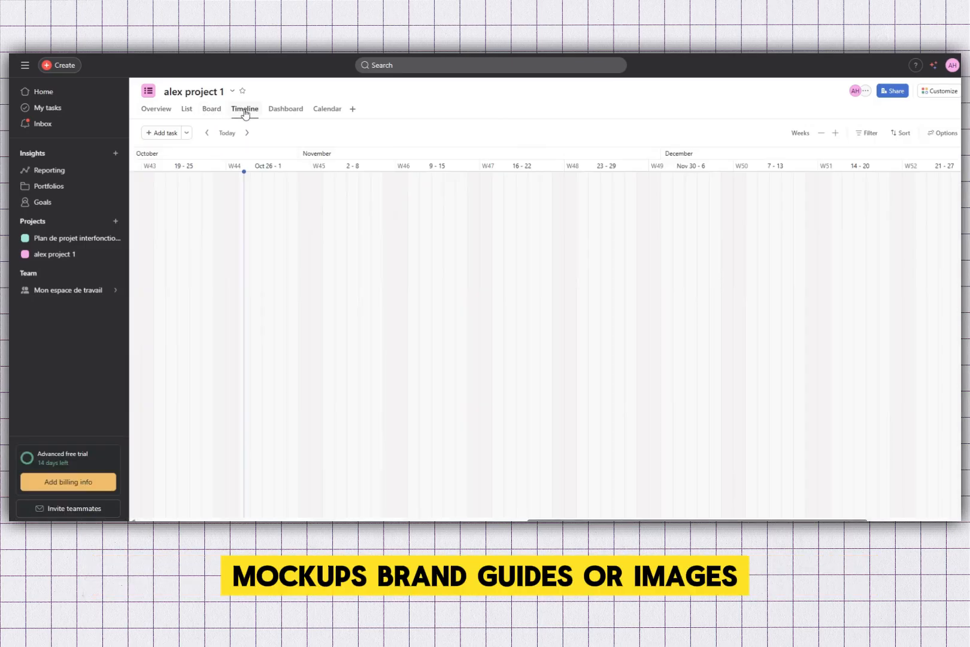
click(291, 111)
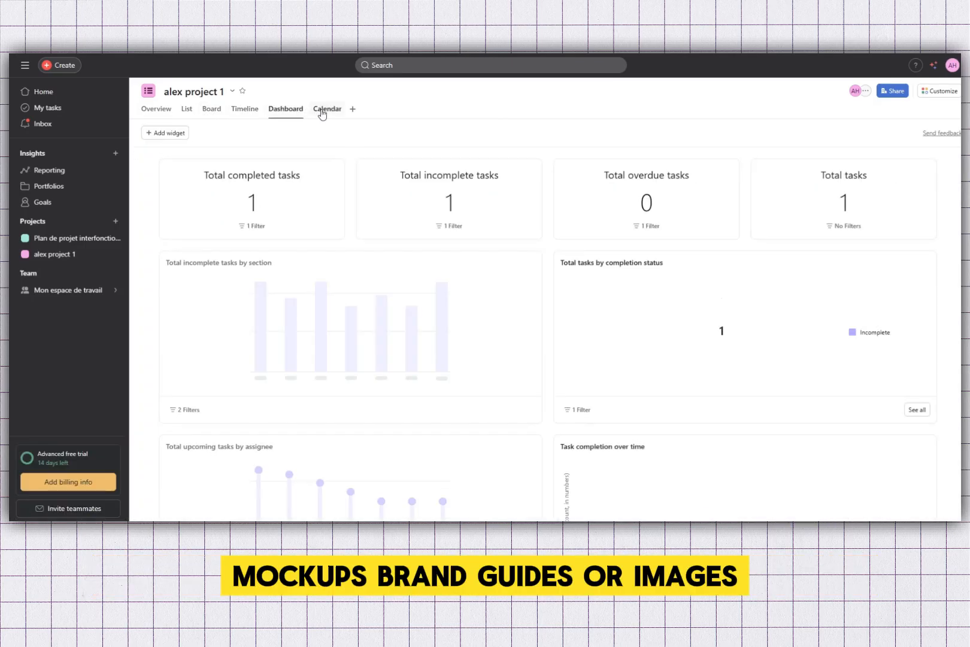
click(331, 114)
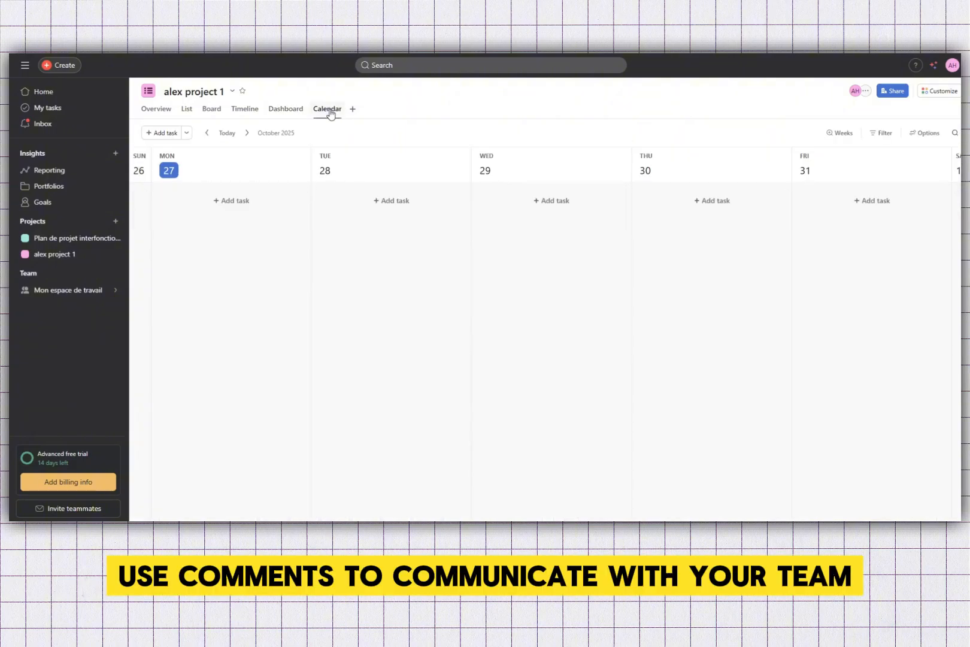
- Return to the project's List view, look at the comment area in the "alex website design" task's details, and close them
click(185, 111)
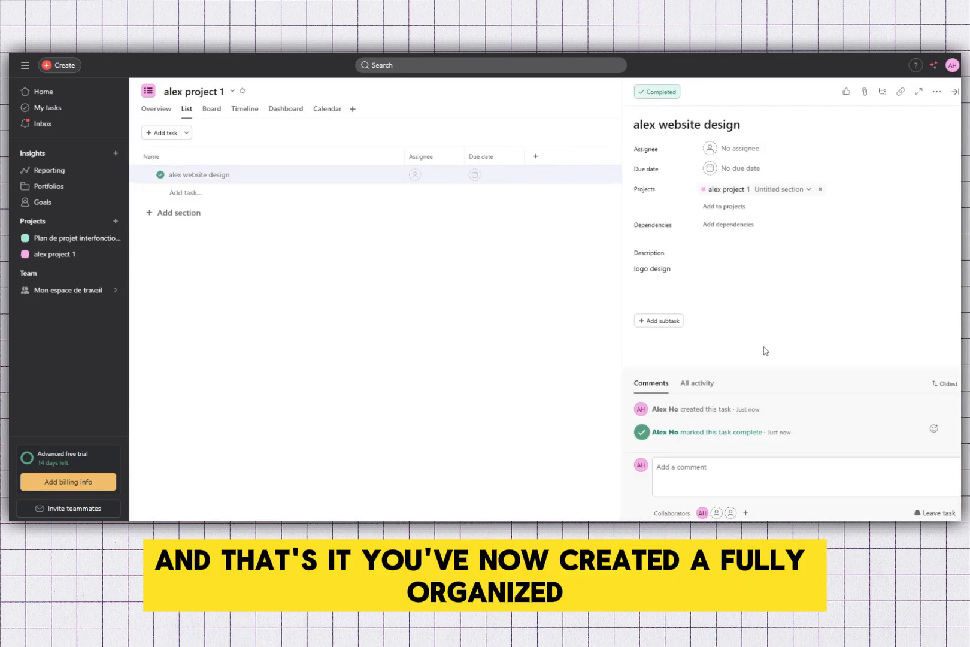
click(695, 471)
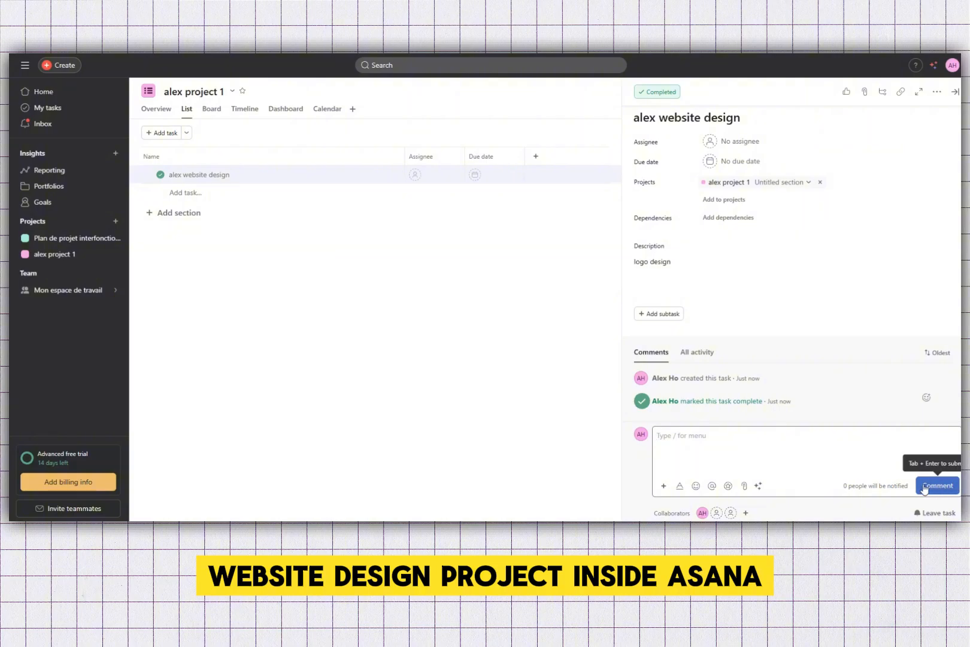
click(478, 422)
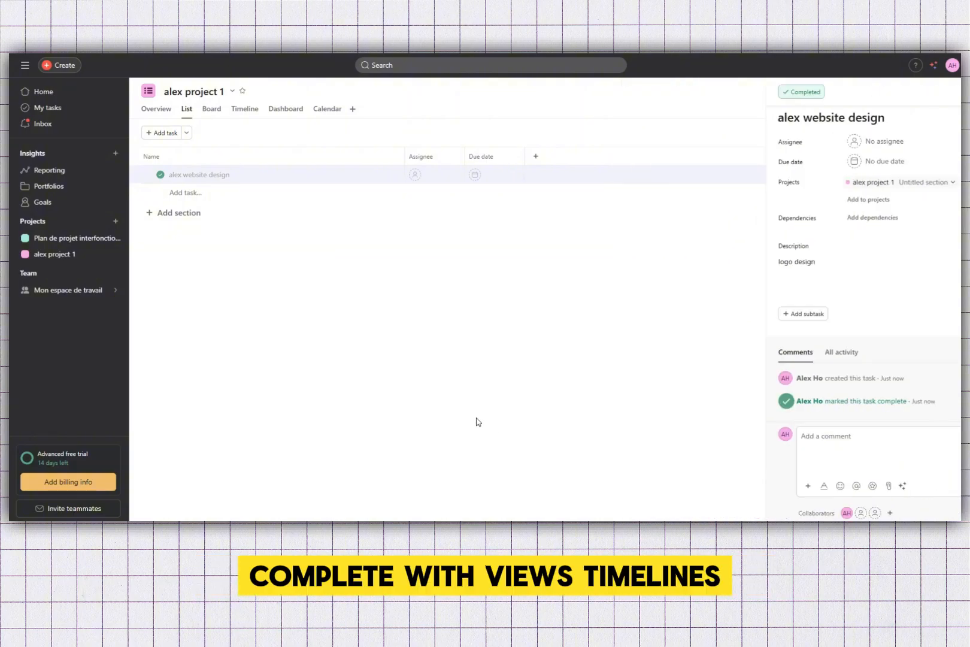